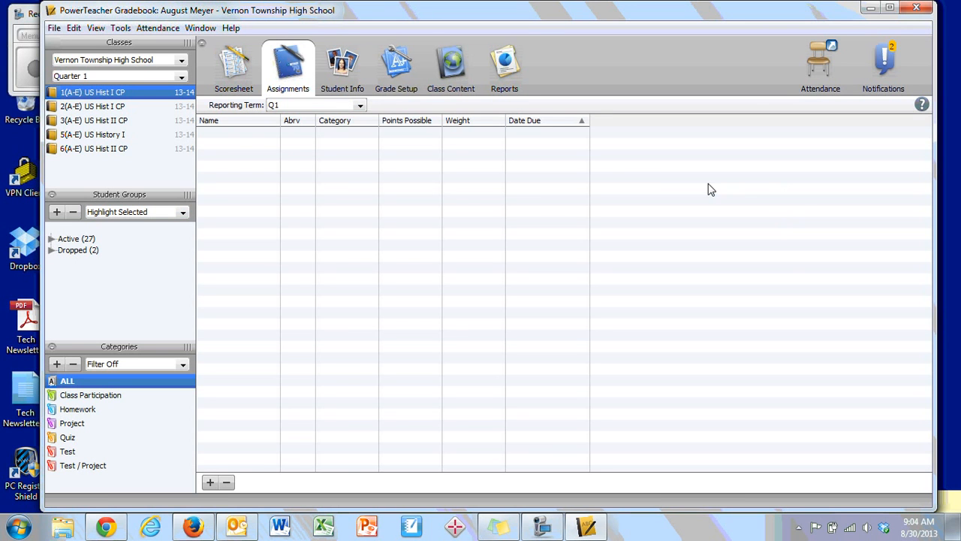
Step: Create a new assignment in reporting term Q1, using Fractions Quiz as both its name and abbreviation
{"action": "left_click", "coordinate": [360, 105]}
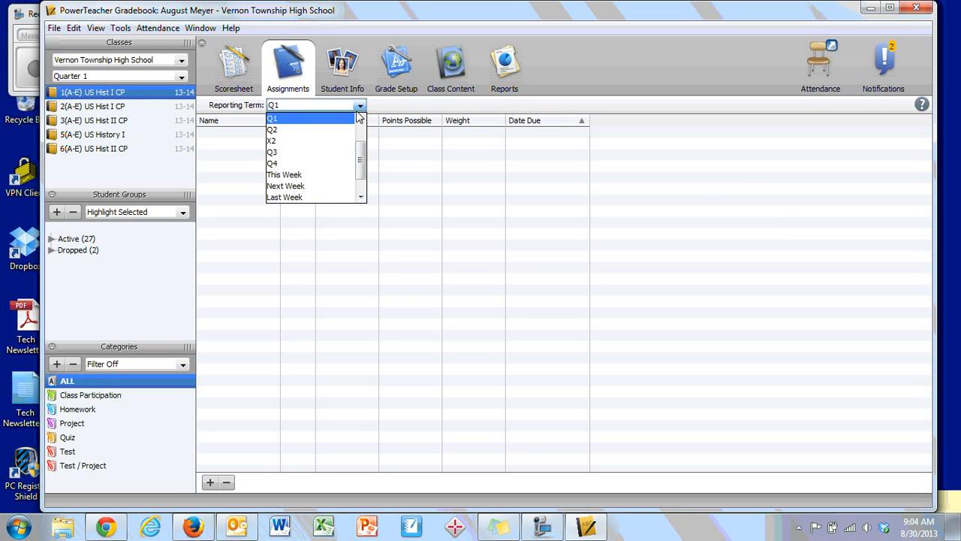
{"action": "left_click", "coordinate": [304, 124]}
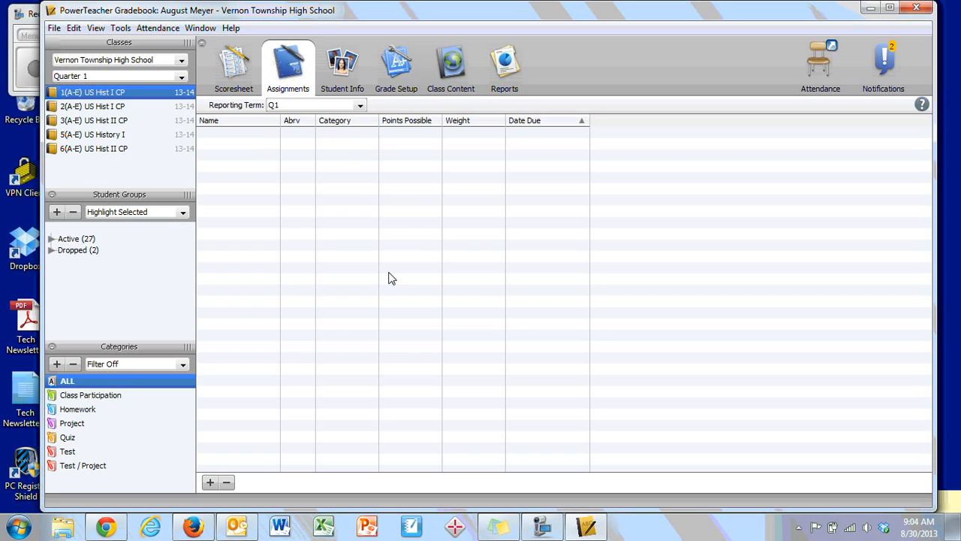
{"action": "left_click", "coordinate": [211, 482]}
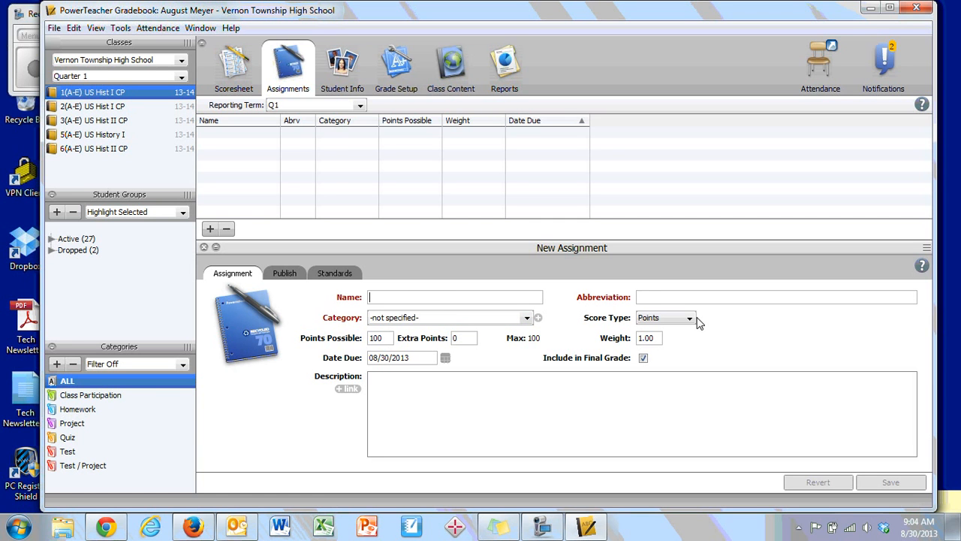
{"action": "type", "text": "Fra"}
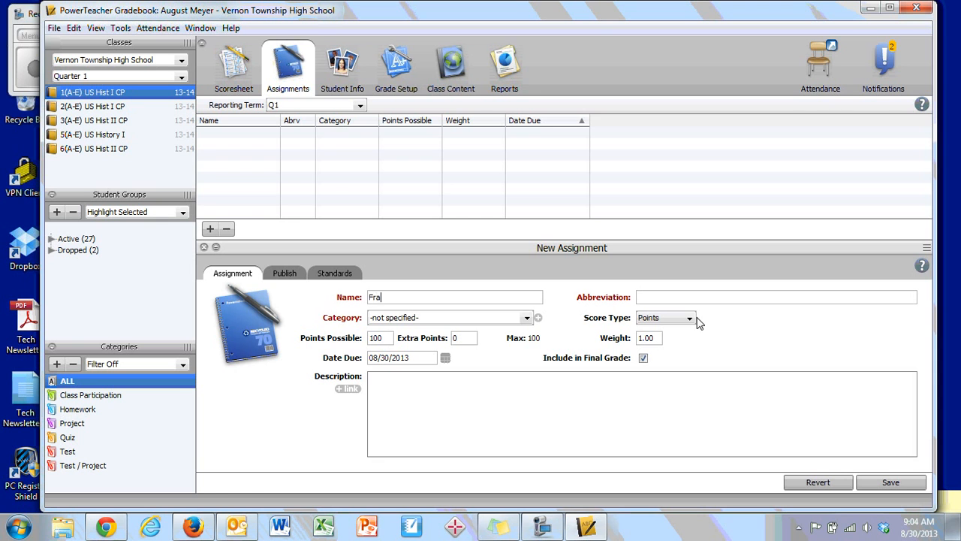
{"action": "type", "text": "ctions Quiz"}
{"action": "key", "text": "Tab"}
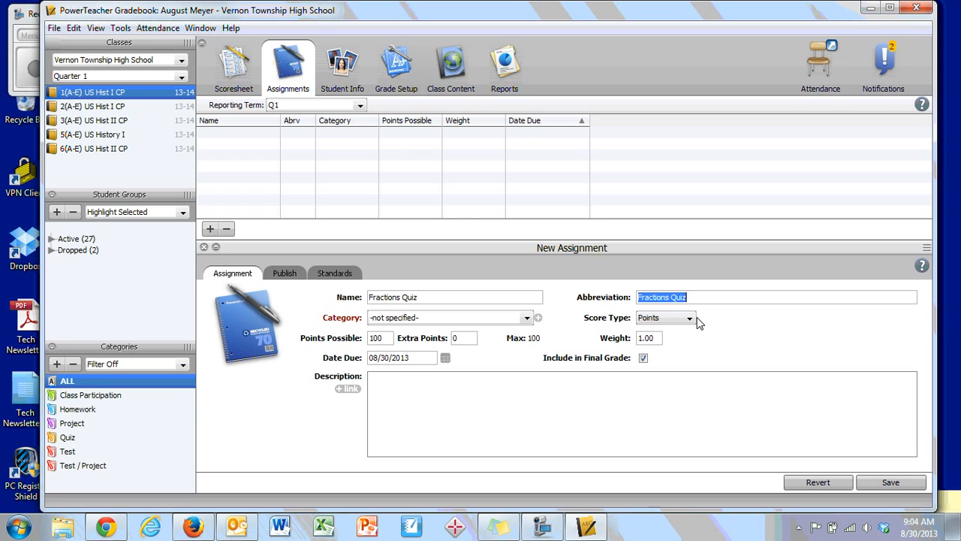
{"action": "left_click", "coordinate": [699, 296]}
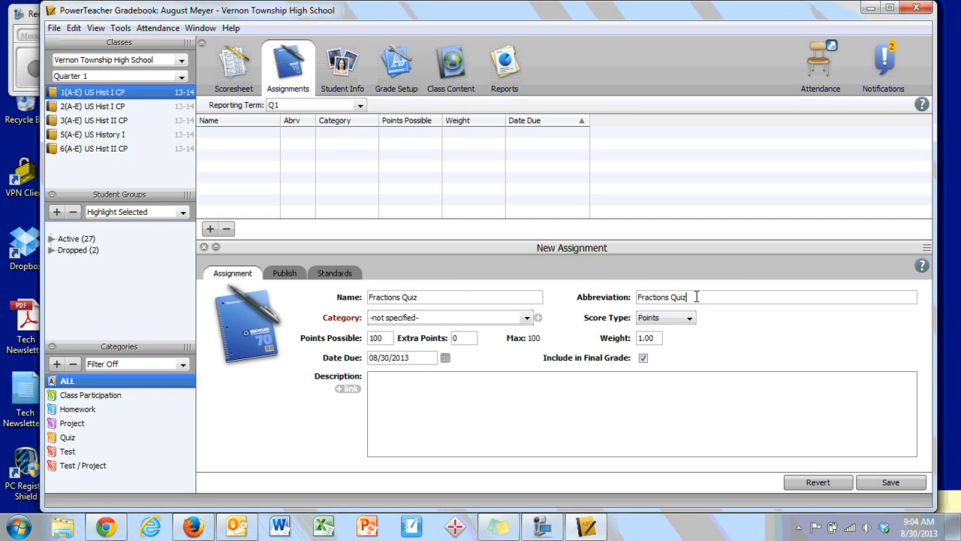
Step: Assign the new assignment to the Quiz category and set its score type to Percentage
{"action": "left_click", "coordinate": [456, 321]}
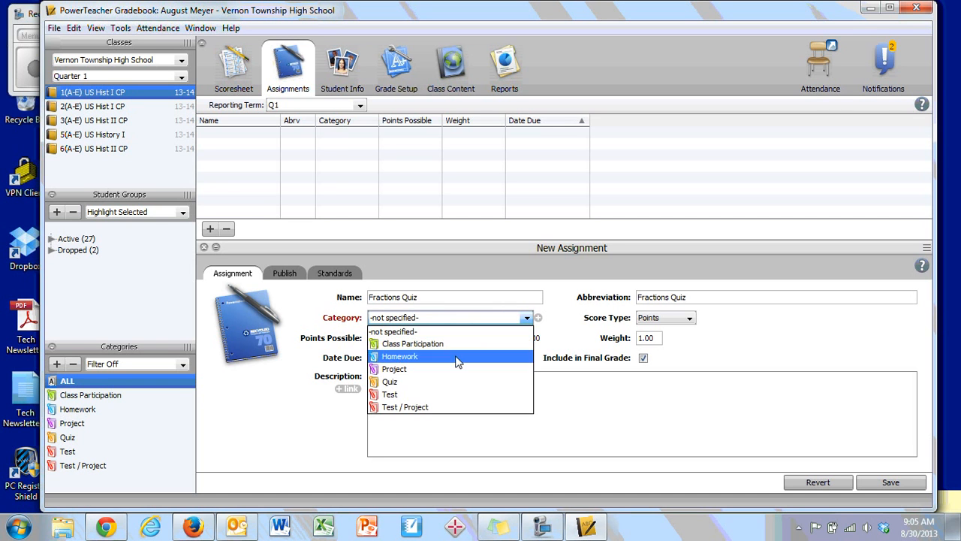
{"action": "left_click", "coordinate": [461, 383]}
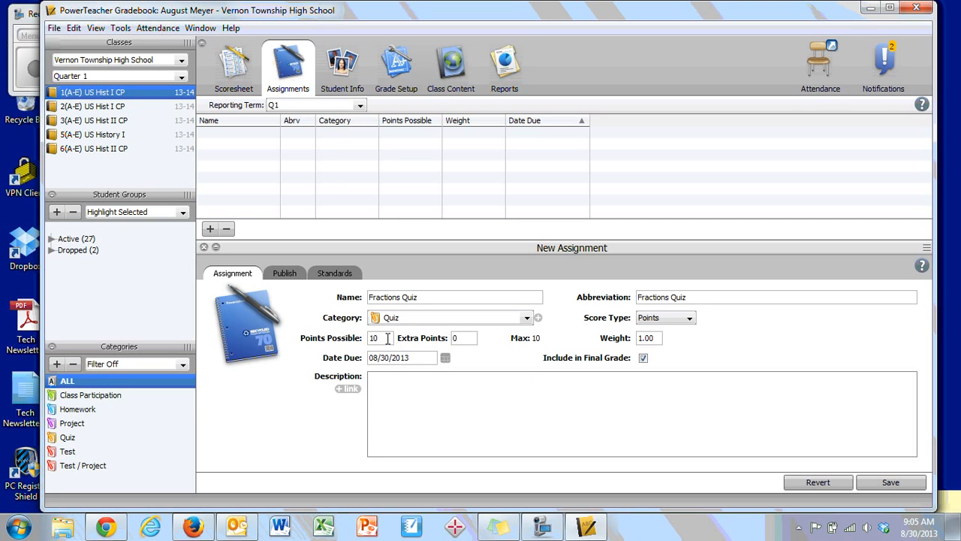
{"action": "left_click", "coordinate": [666, 319]}
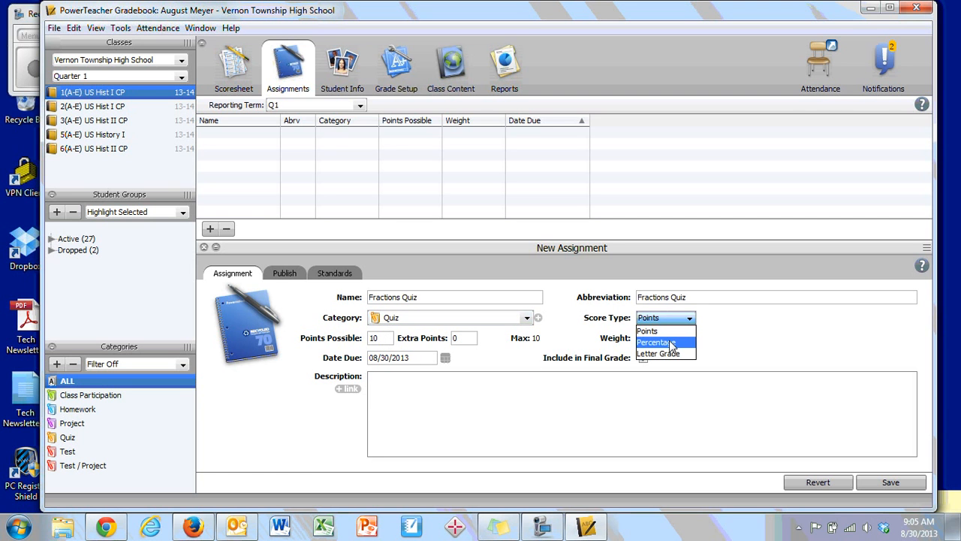
{"action": "left_click", "coordinate": [672, 344]}
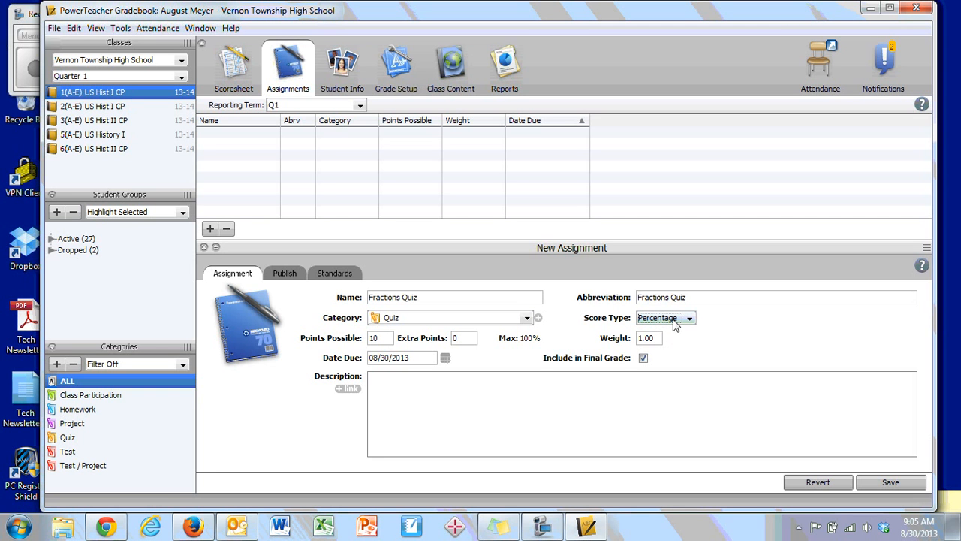
Step: Set the quiz's points possible to 100 and its extra points to 0
{"action": "left_click", "coordinate": [371, 338]}
{"action": "key", "text": "ctrl+a"}
{"action": "type", "text": "100"}
{"action": "double_click", "coordinate": [388, 344]}
{"action": "double_click", "coordinate": [469, 337]}
{"action": "left_click", "coordinate": [471, 338]}
{"action": "double_click", "coordinate": [471, 340]}
{"action": "key", "text": "BackSpace"}
{"action": "left_click_drag", "start_coordinate": [472, 338], "coordinate": [439, 338]}
{"action": "type", "text": "0"}
Step: Set the quiz's weight to 2 and its due date to 08/29/2013
{"action": "double_click", "coordinate": [648, 337]}
{"action": "type", "text": "2"}
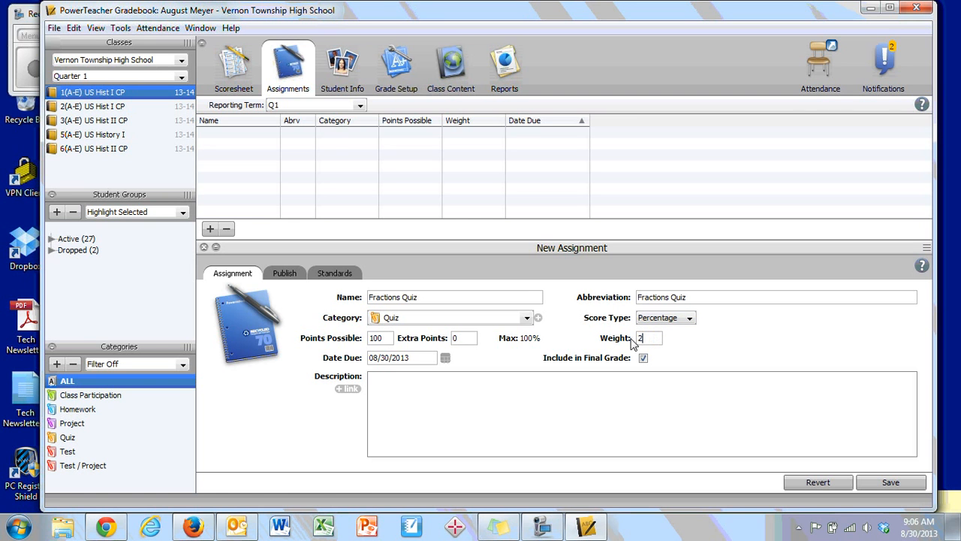
{"action": "left_click", "coordinate": [445, 358]}
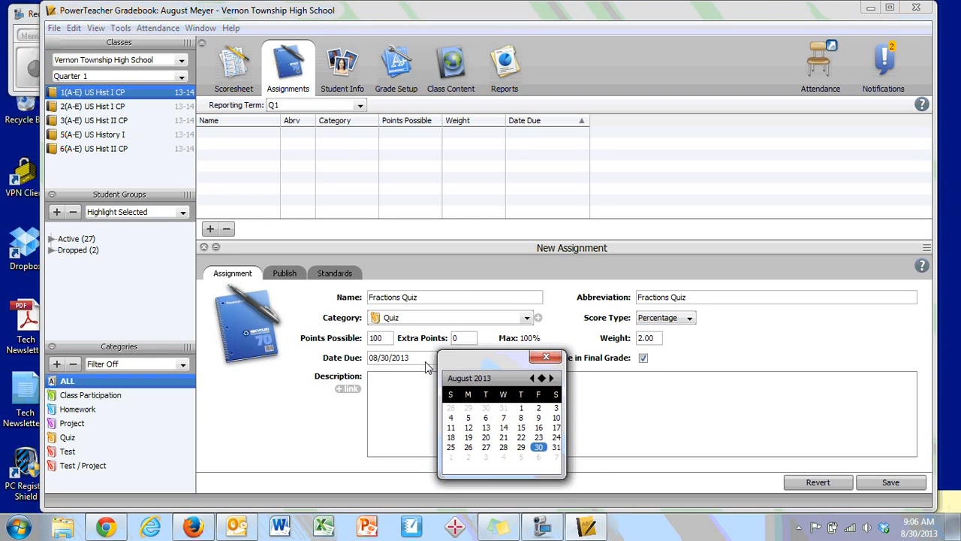
{"action": "left_click", "coordinate": [548, 357]}
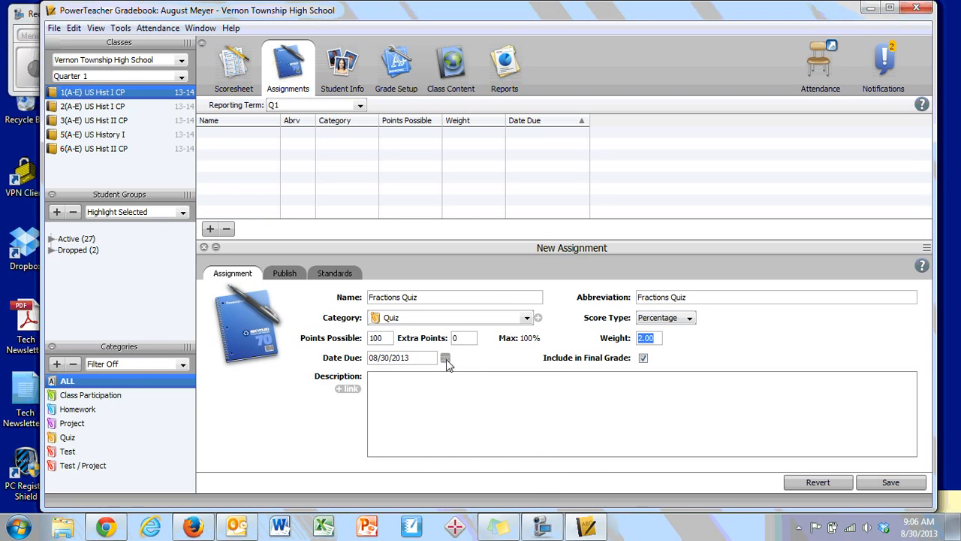
{"action": "left_click", "coordinate": [446, 359]}
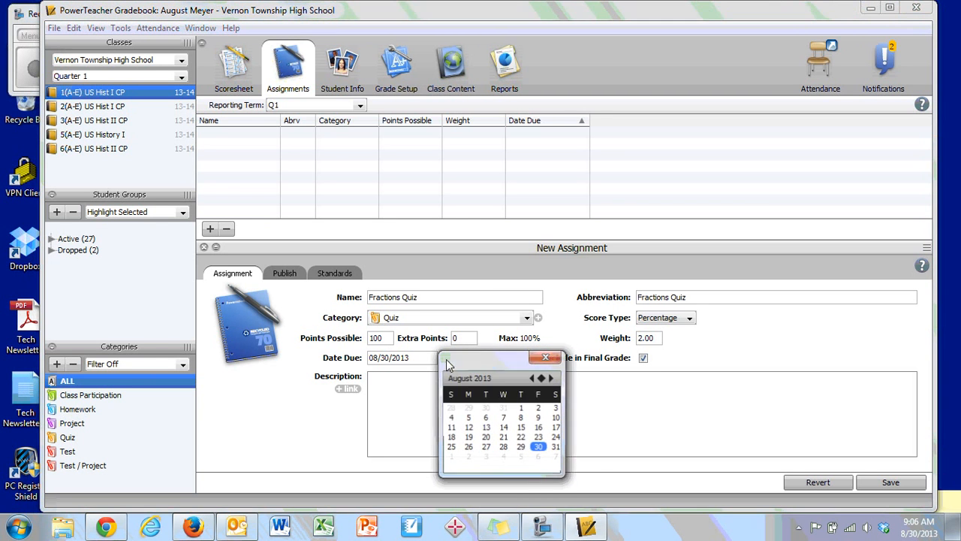
{"action": "left_click", "coordinate": [521, 447]}
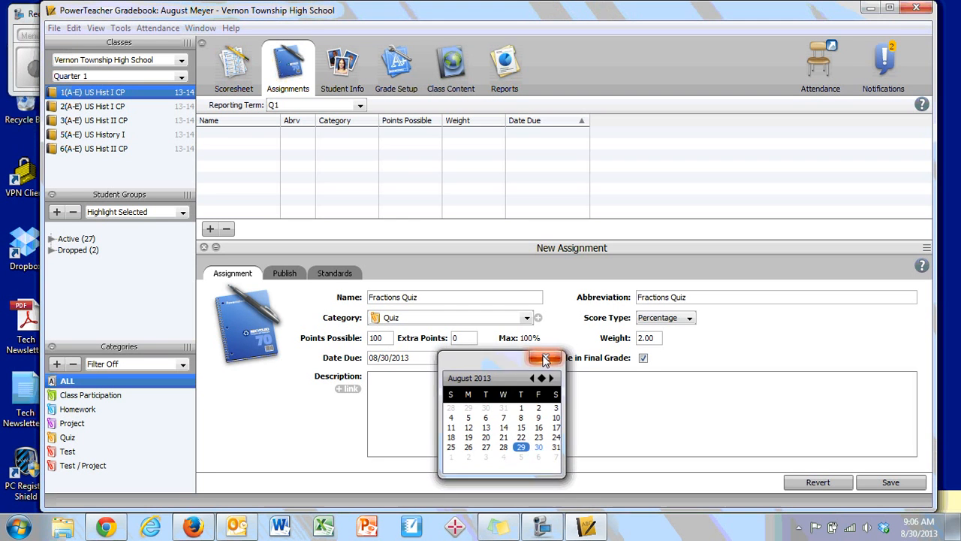
{"action": "left_click", "coordinate": [546, 356]}
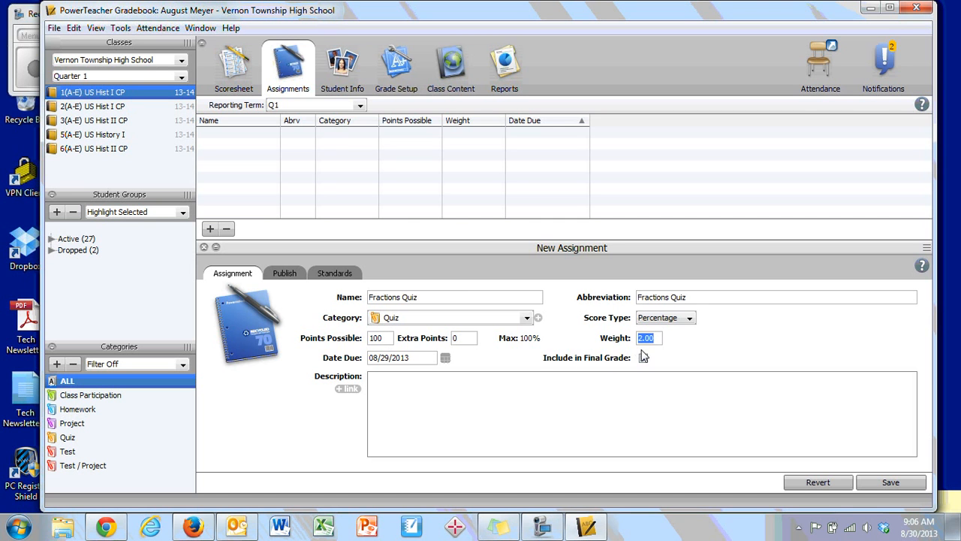
{"action": "left_click", "coordinate": [626, 416]}
Step: Set the quiz to be published immediately and save the new assignment
{"action": "left_click", "coordinate": [293, 276]}
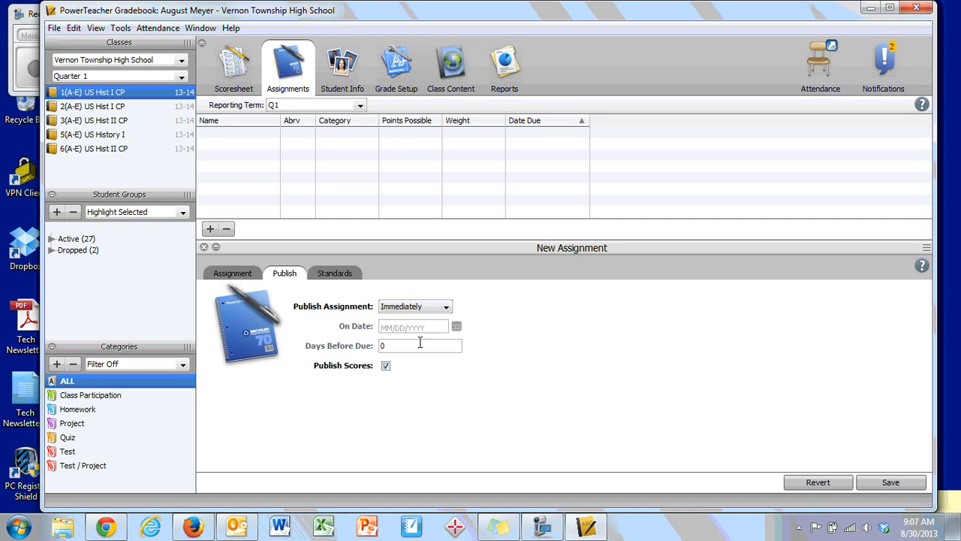
{"action": "left_click", "coordinate": [445, 311]}
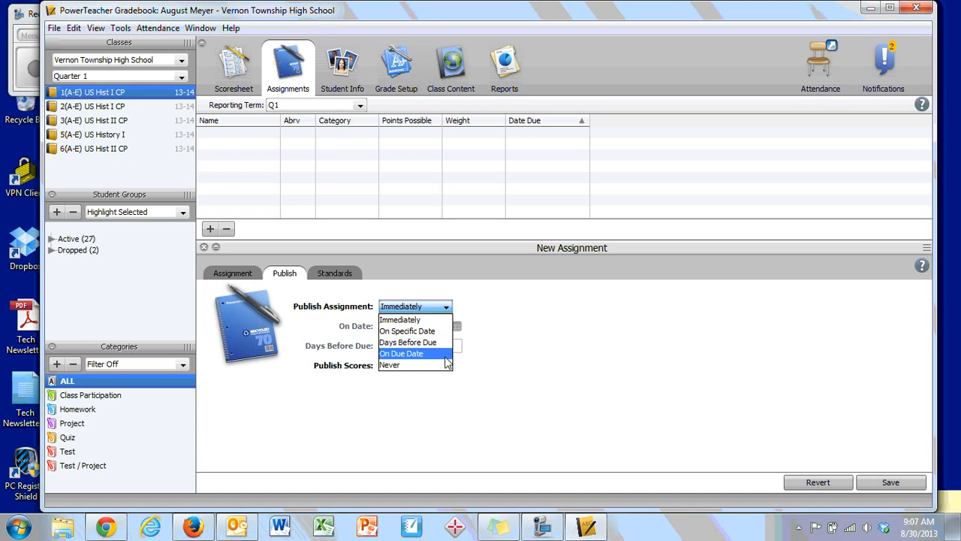
{"action": "left_click", "coordinate": [424, 321]}
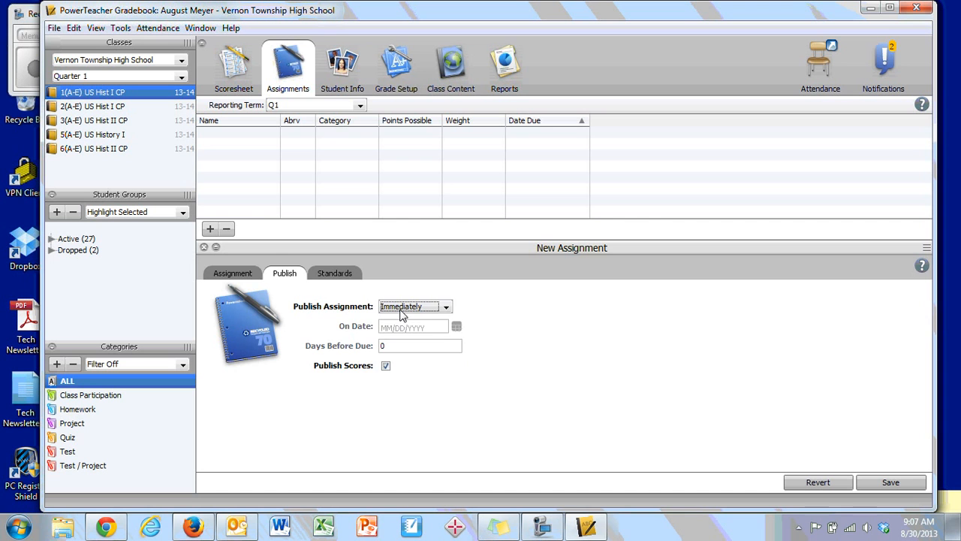
{"action": "left_click", "coordinate": [241, 276]}
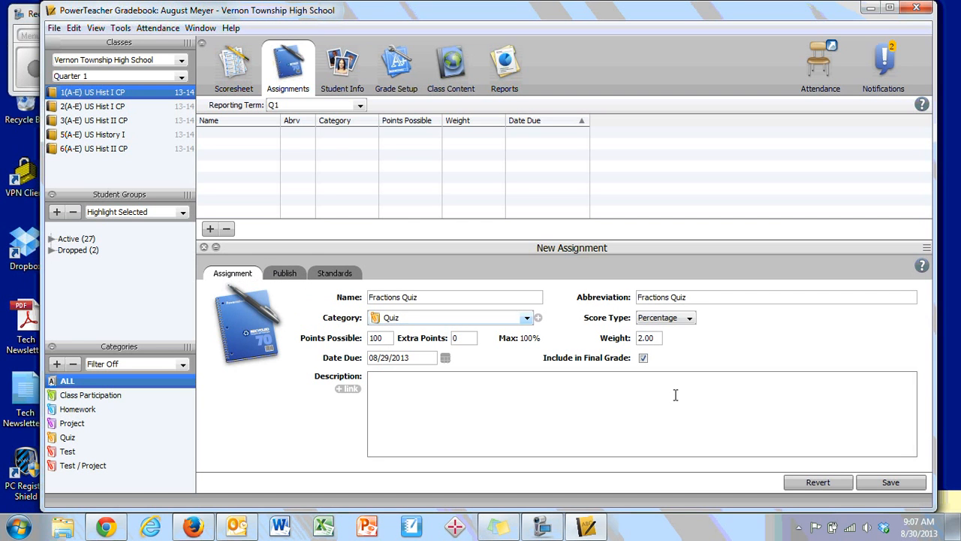
{"action": "left_click", "coordinate": [890, 485]}
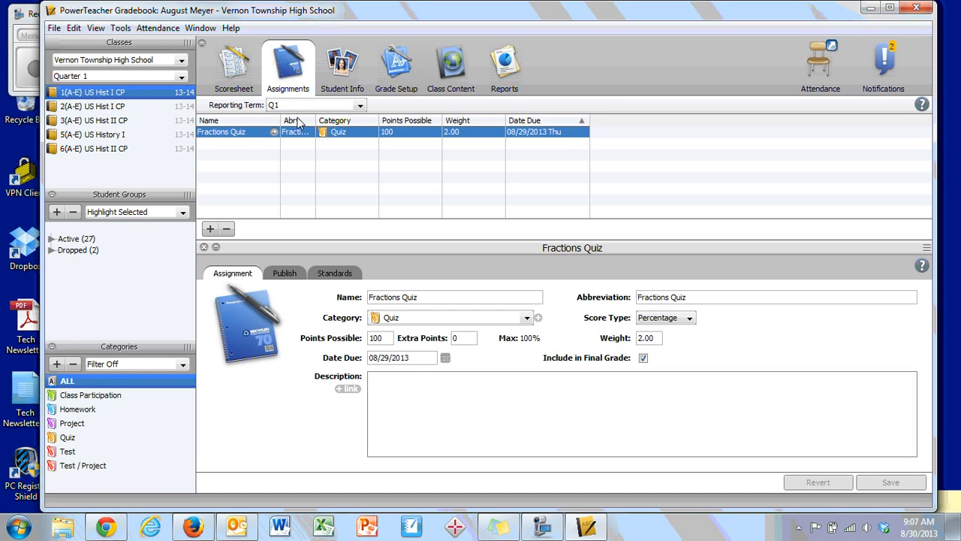
Step: In the scoresheet, enter Fractions Quiz scores of 90 for the first listed student and 100 for the second
{"action": "left_click", "coordinate": [236, 70]}
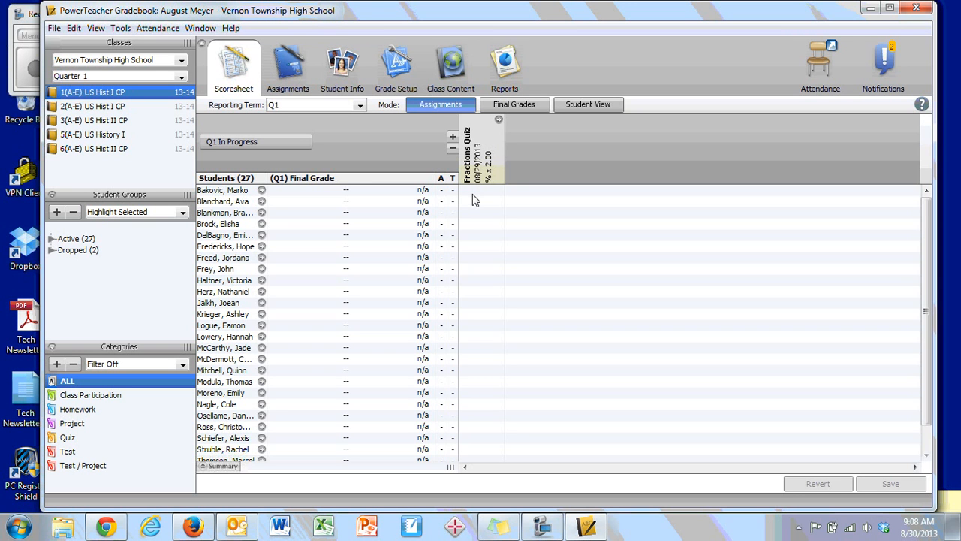
{"action": "scroll", "coordinate": [483, 218], "scroll_direction": "down", "scroll_amount": 1}
{"action": "scroll", "coordinate": [465, 281], "scroll_direction": "up", "scroll_amount": 1}
{"action": "scroll", "coordinate": [365, 296], "scroll_direction": "down", "scroll_amount": 1}
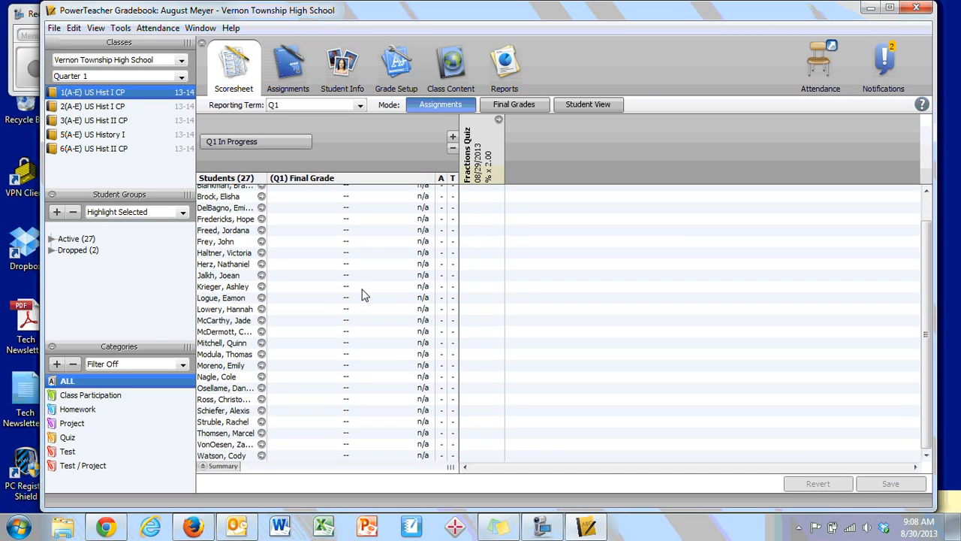
{"action": "scroll", "coordinate": [363, 295], "scroll_direction": "up", "scroll_amount": 1}
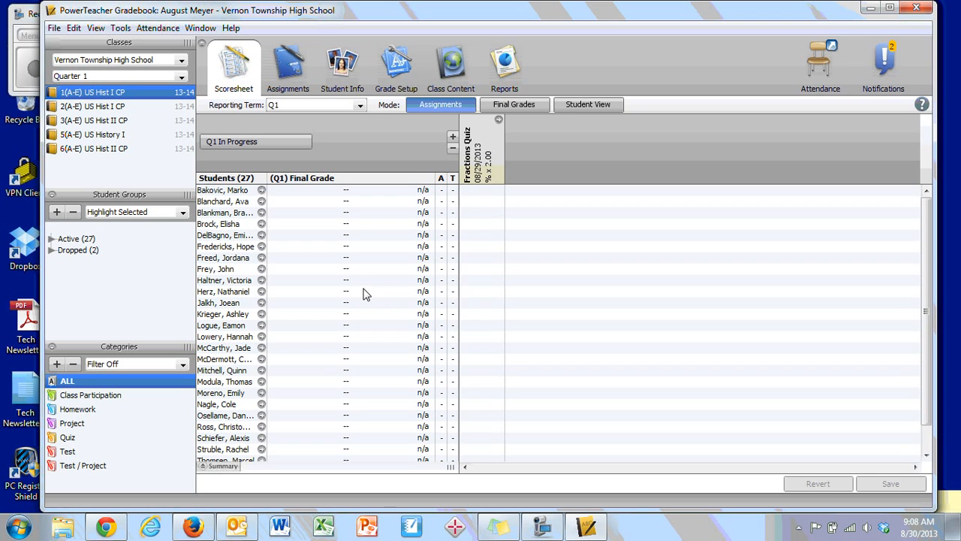
{"action": "left_click", "coordinate": [484, 193]}
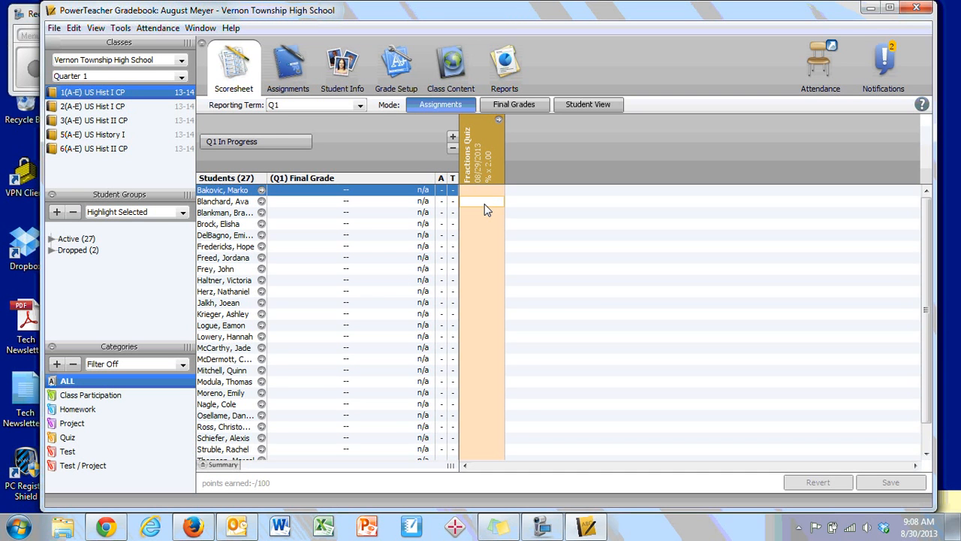
{"action": "left_click", "coordinate": [485, 203]}
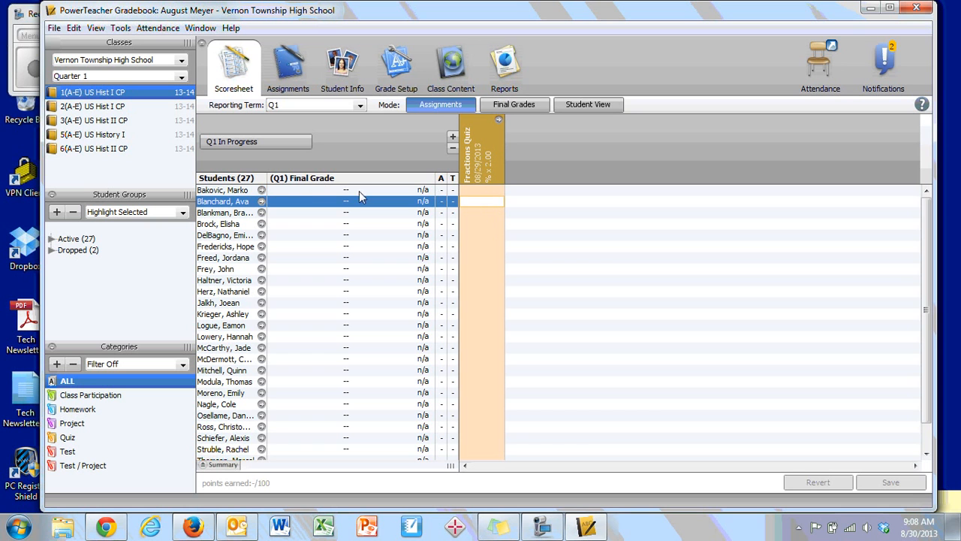
{"action": "left_click", "coordinate": [479, 191]}
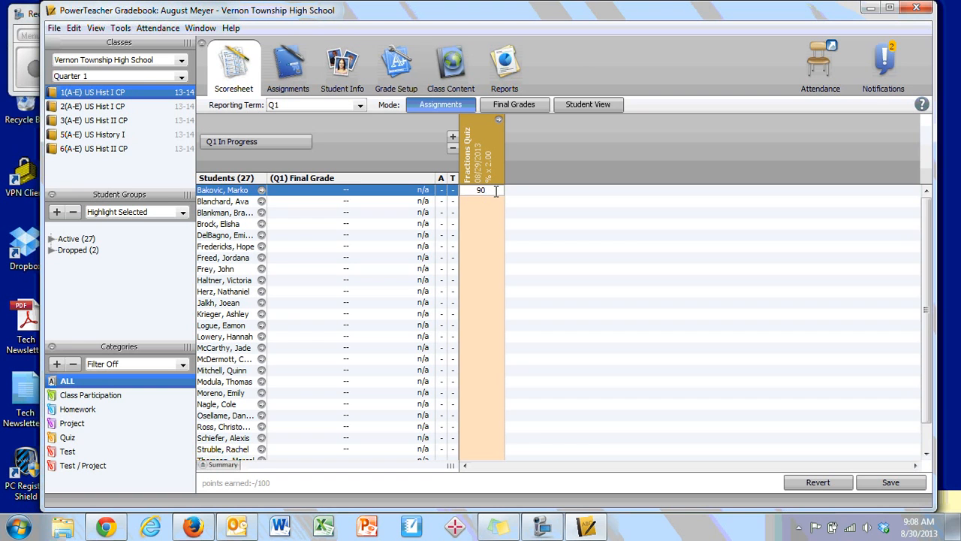
{"action": "type", "text": "90"}
{"action": "left_click", "coordinate": [482, 203]}
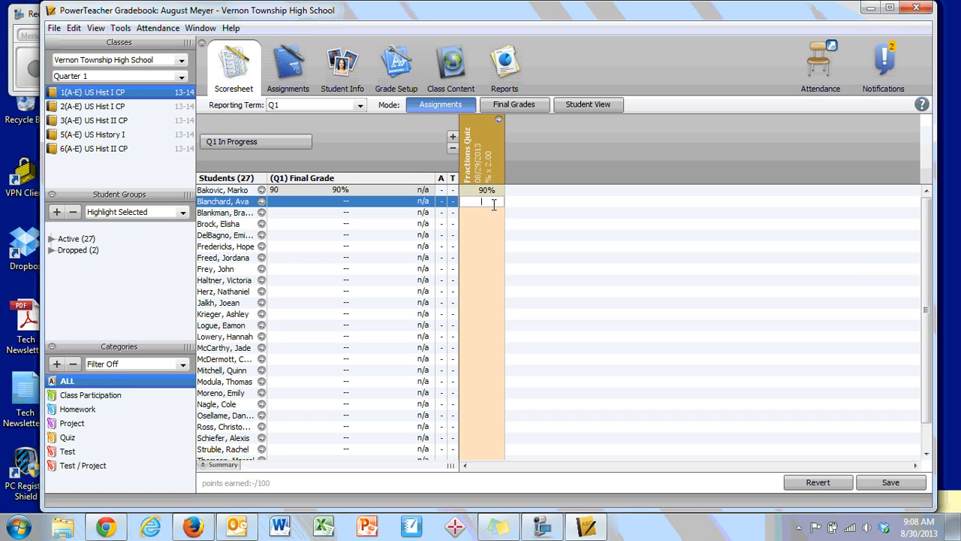
{"action": "key", "text": "Return"}
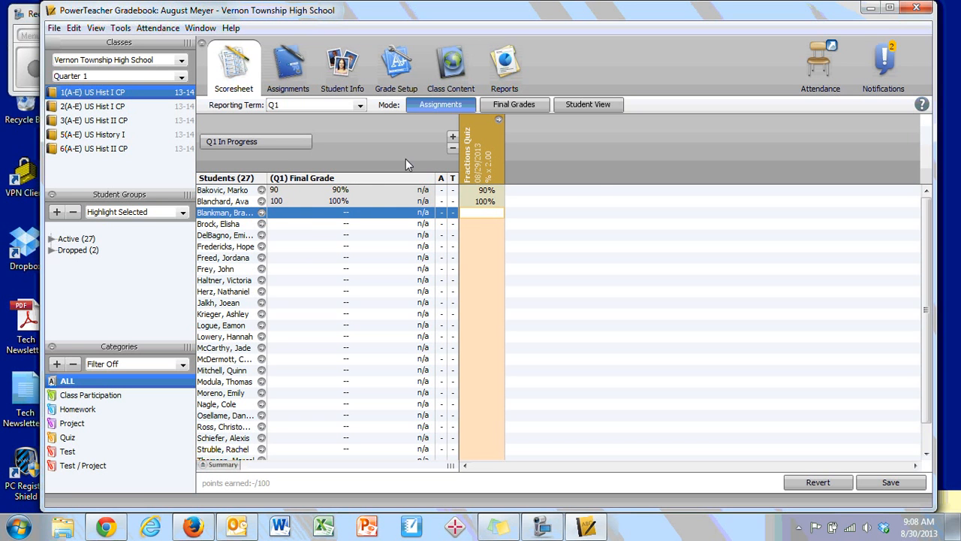
{"action": "mouse_move", "coordinate": [479, 161]}
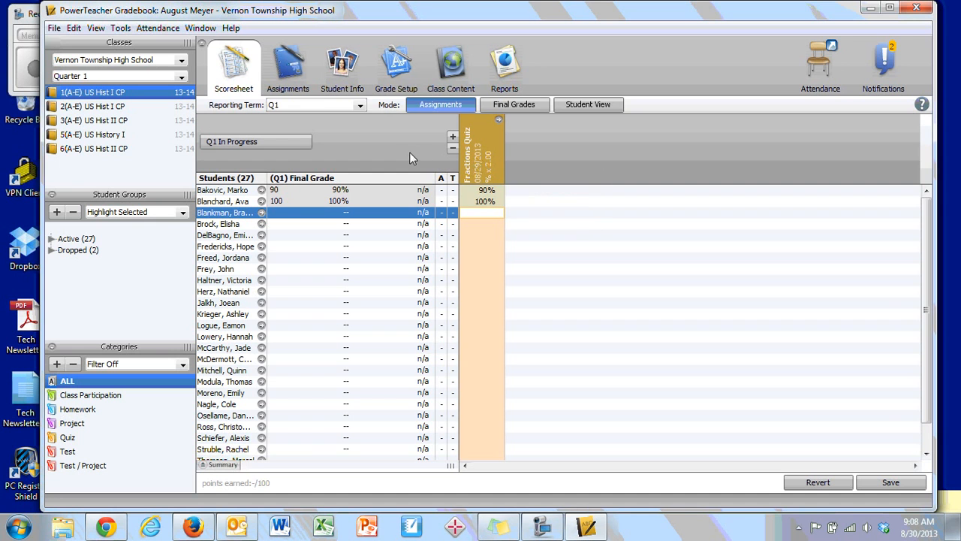